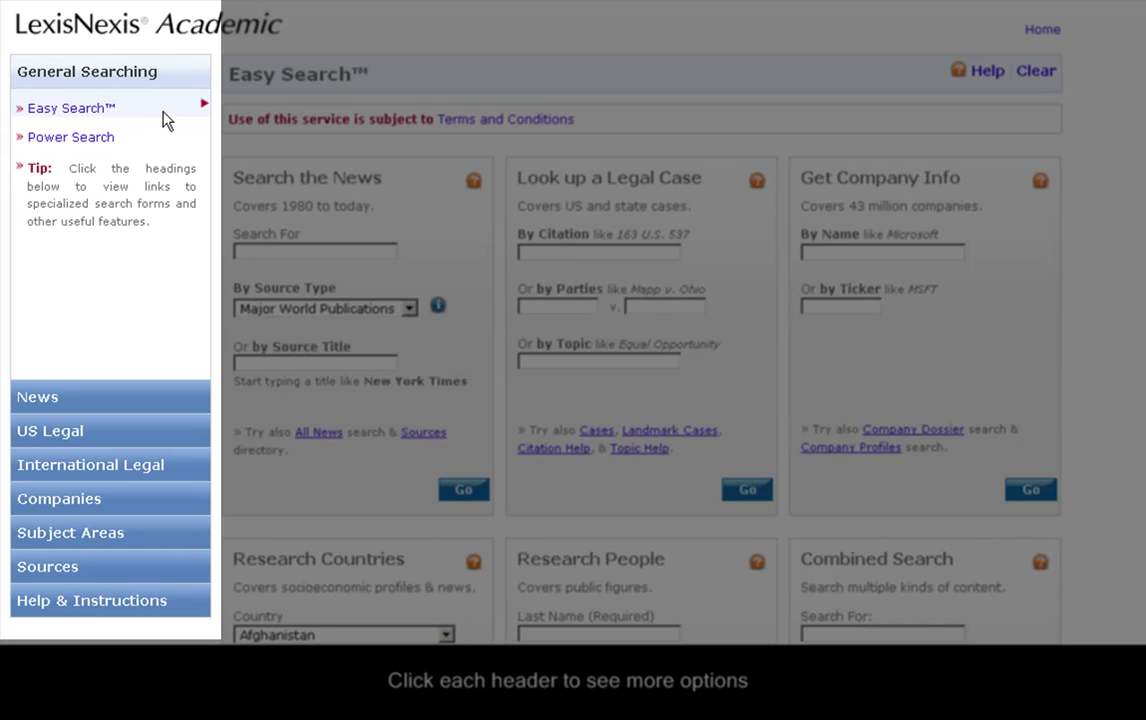
Look through the search forms and features offered under each section, from News and US Legal to Sources and Help & Instructions.
left_click(72, 400)
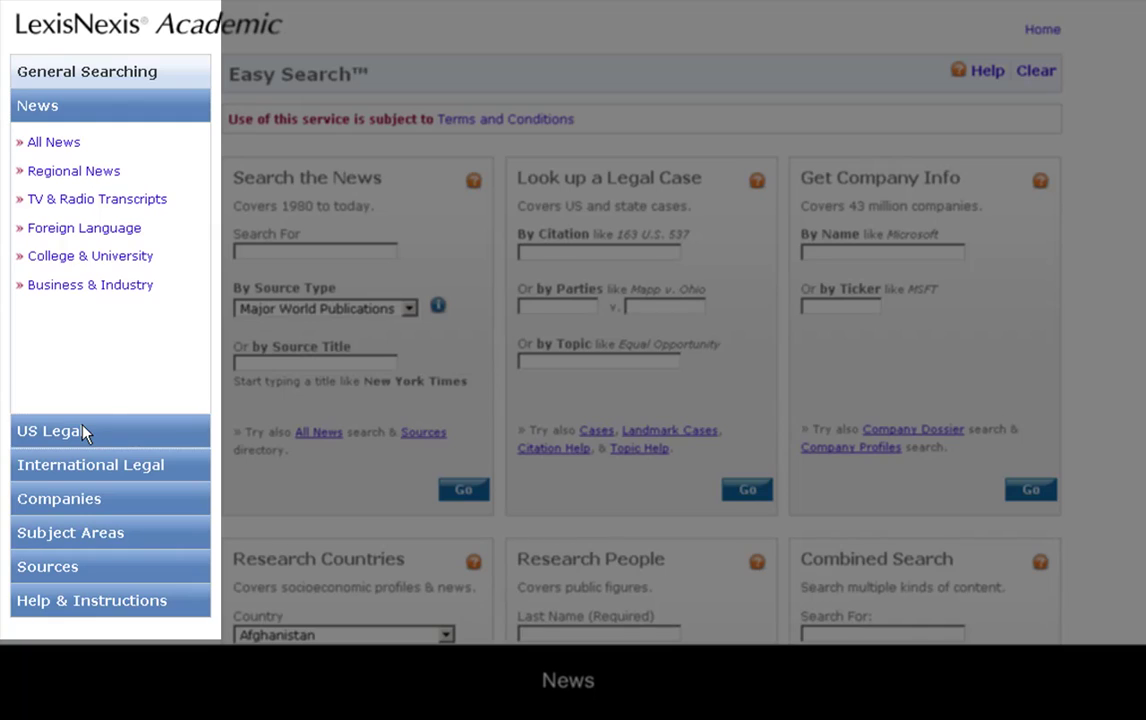
left_click(83, 431)
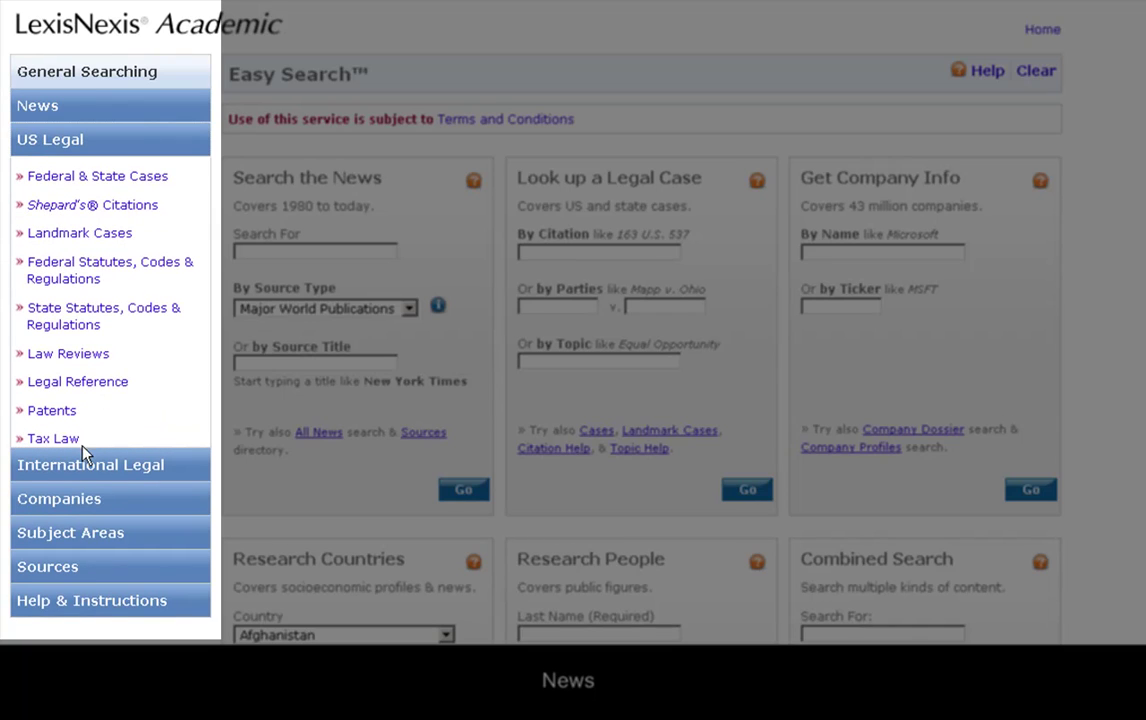
left_click(84, 472)
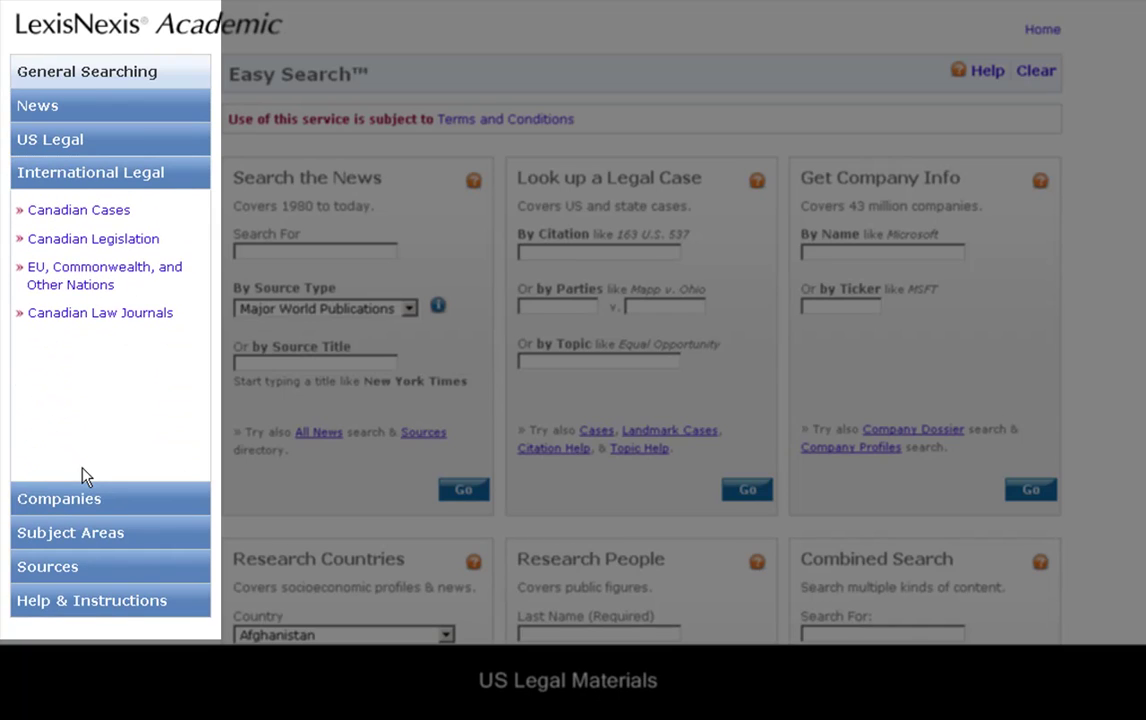
left_click(83, 500)
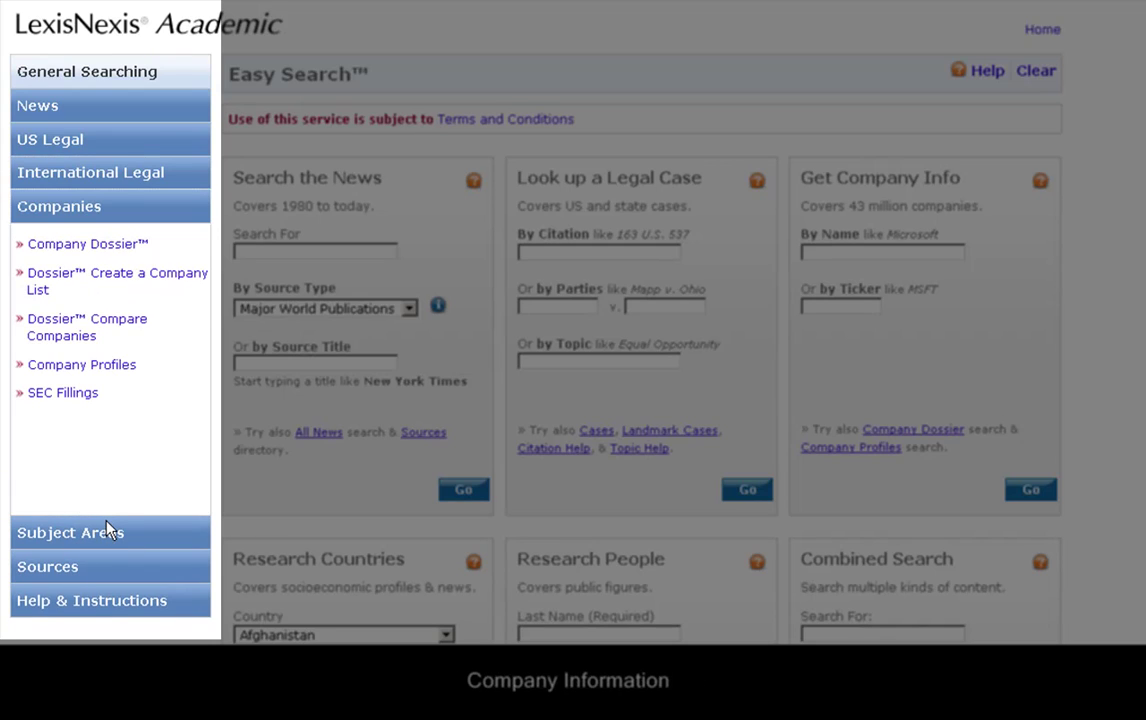
left_click(108, 530)
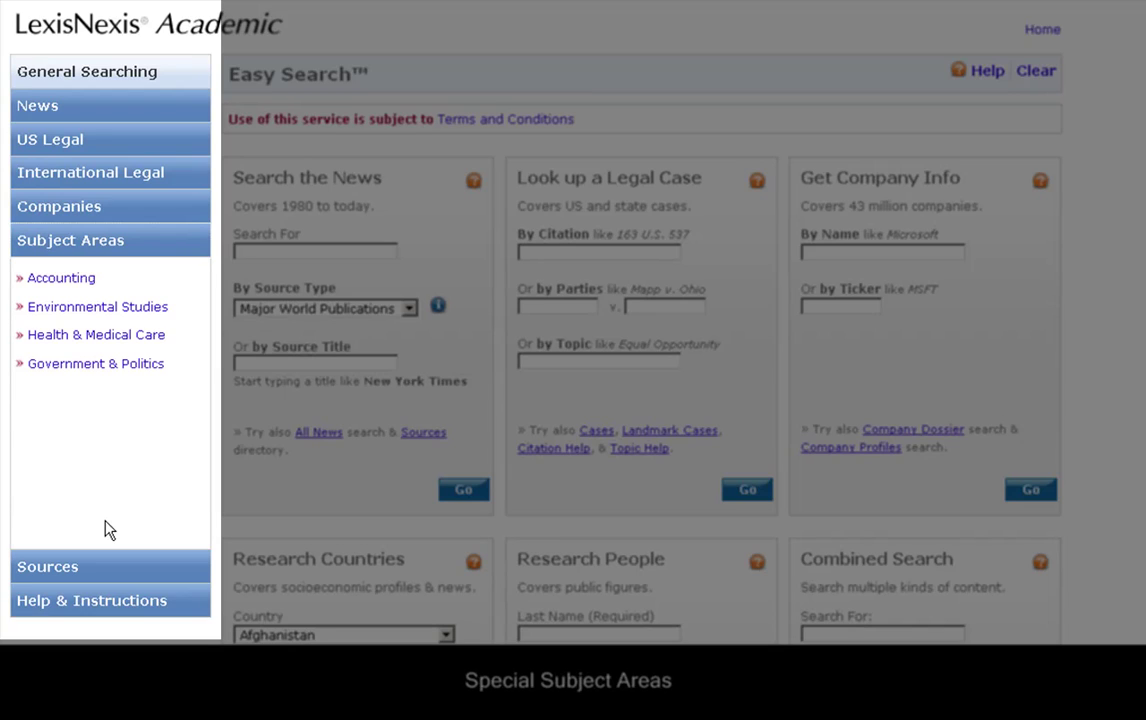
left_click(93, 580)
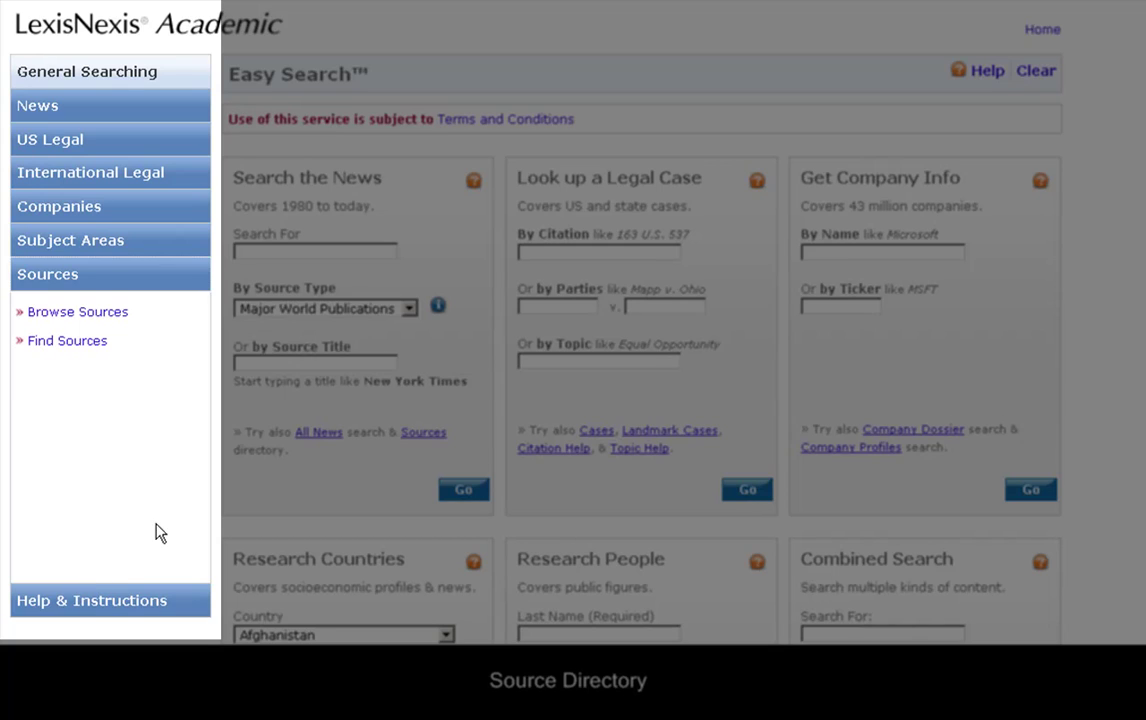
left_click(92, 610)
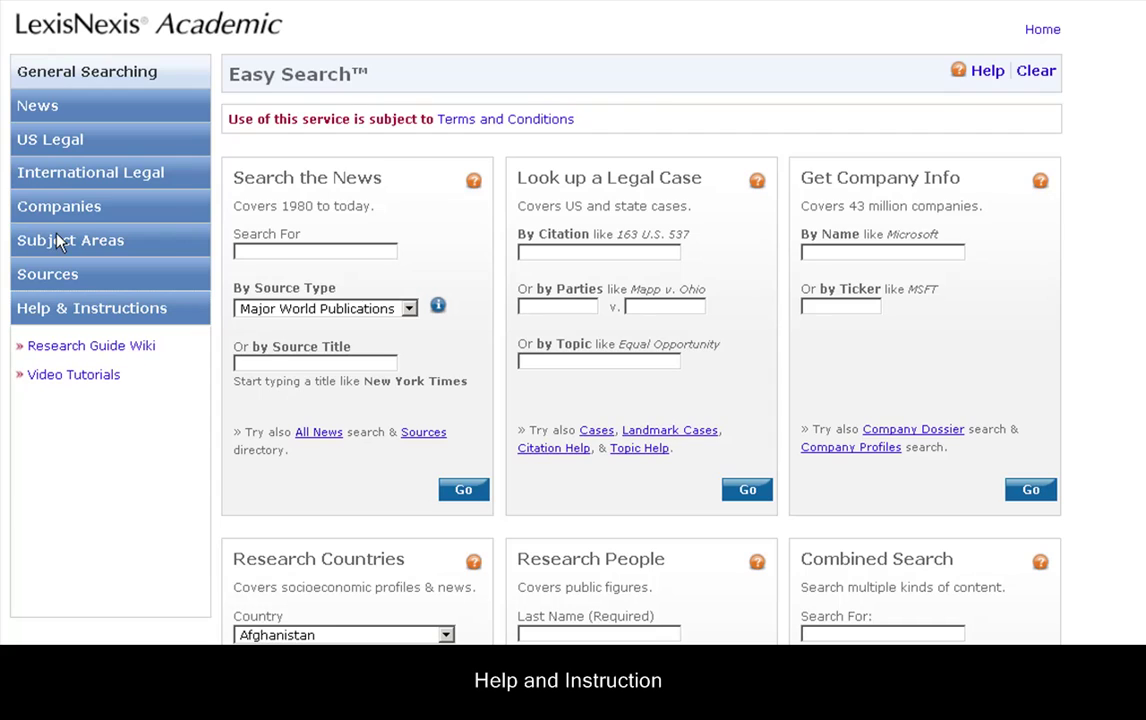
Open the All News search form, view the US Legal section's links, and return to the News section.
left_click(37, 106)
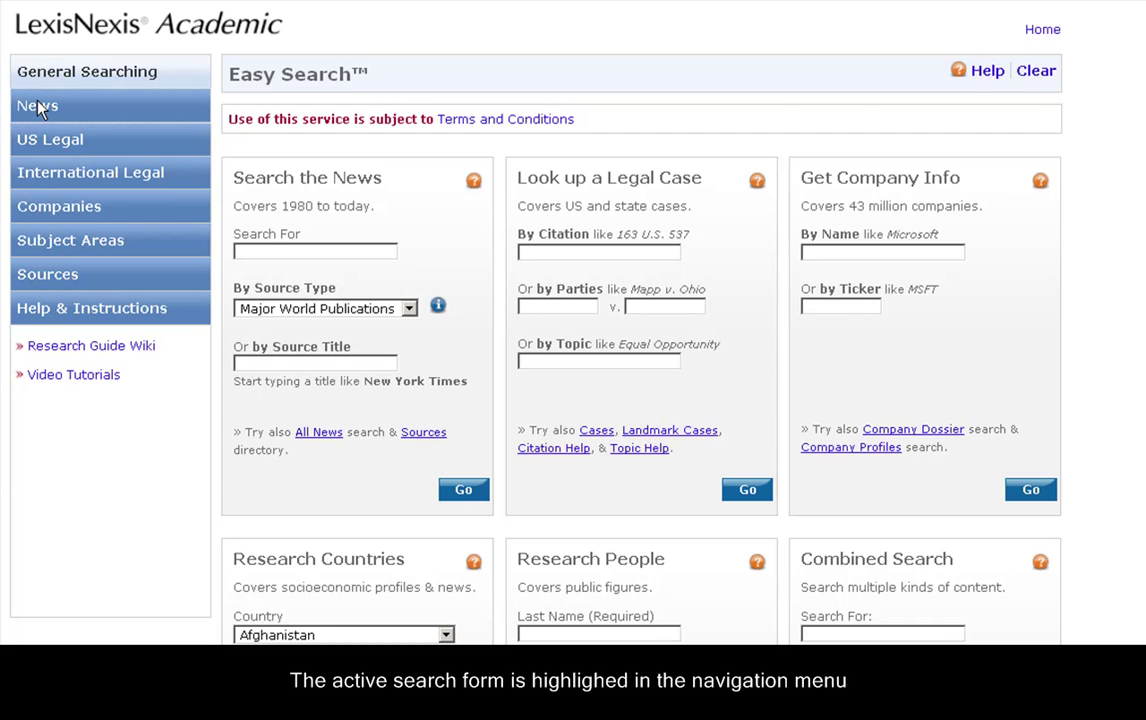
left_click(56, 145)
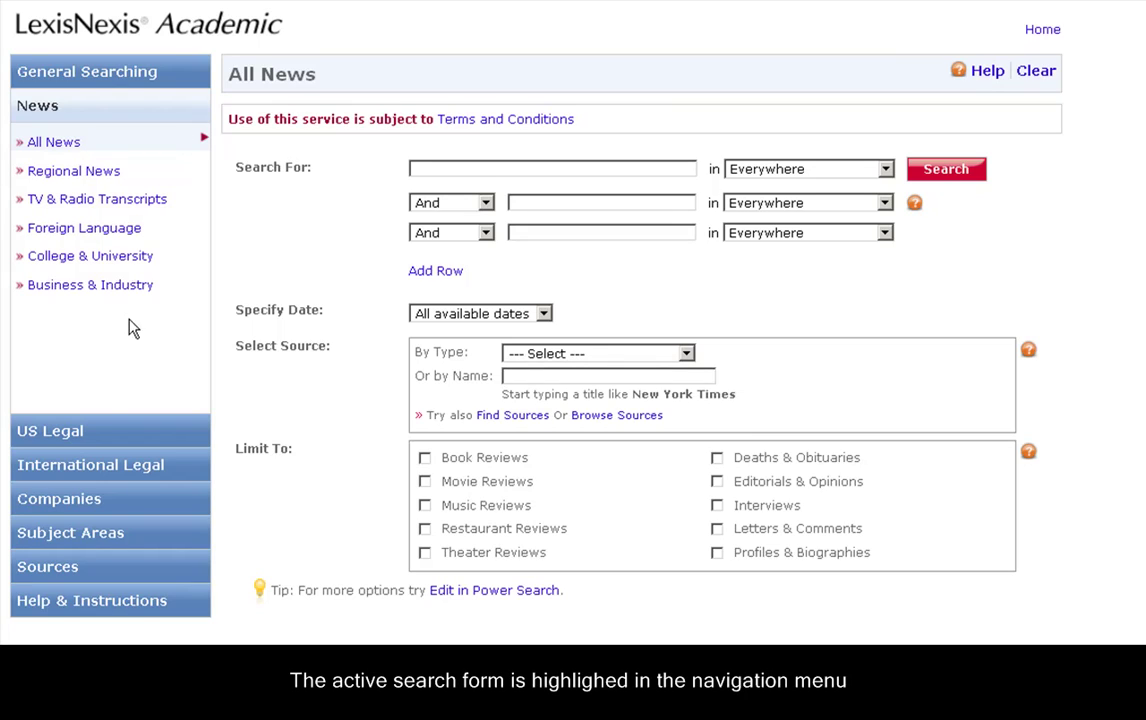
left_click(98, 429)
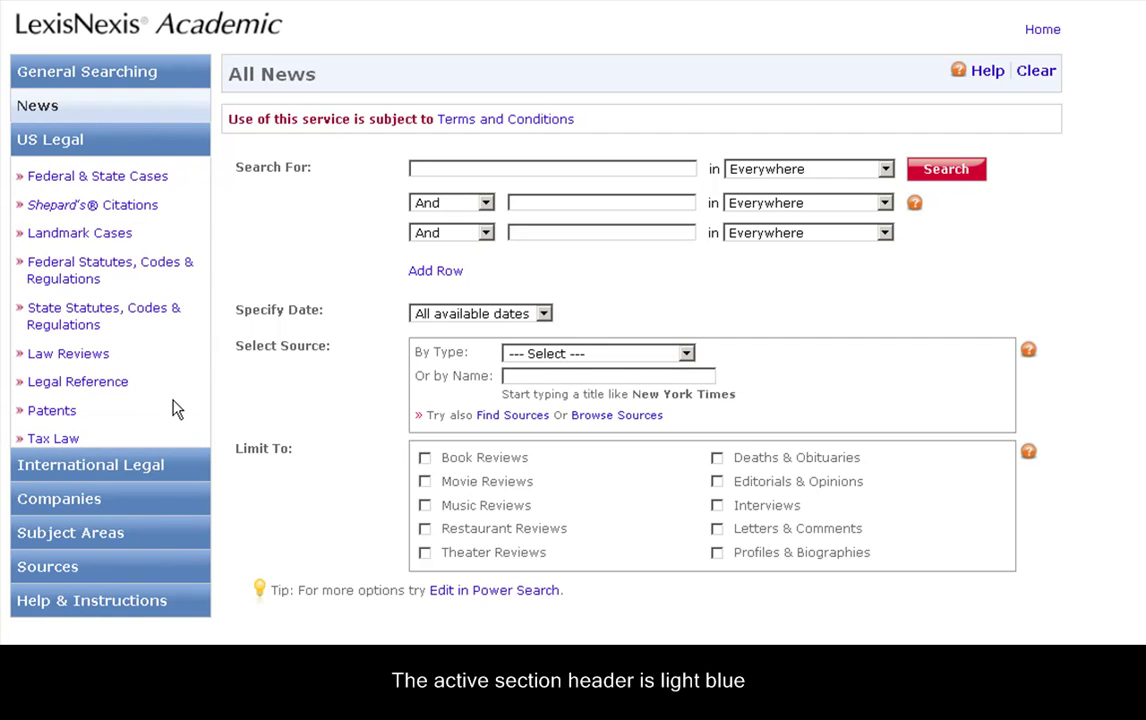
left_click(120, 100)
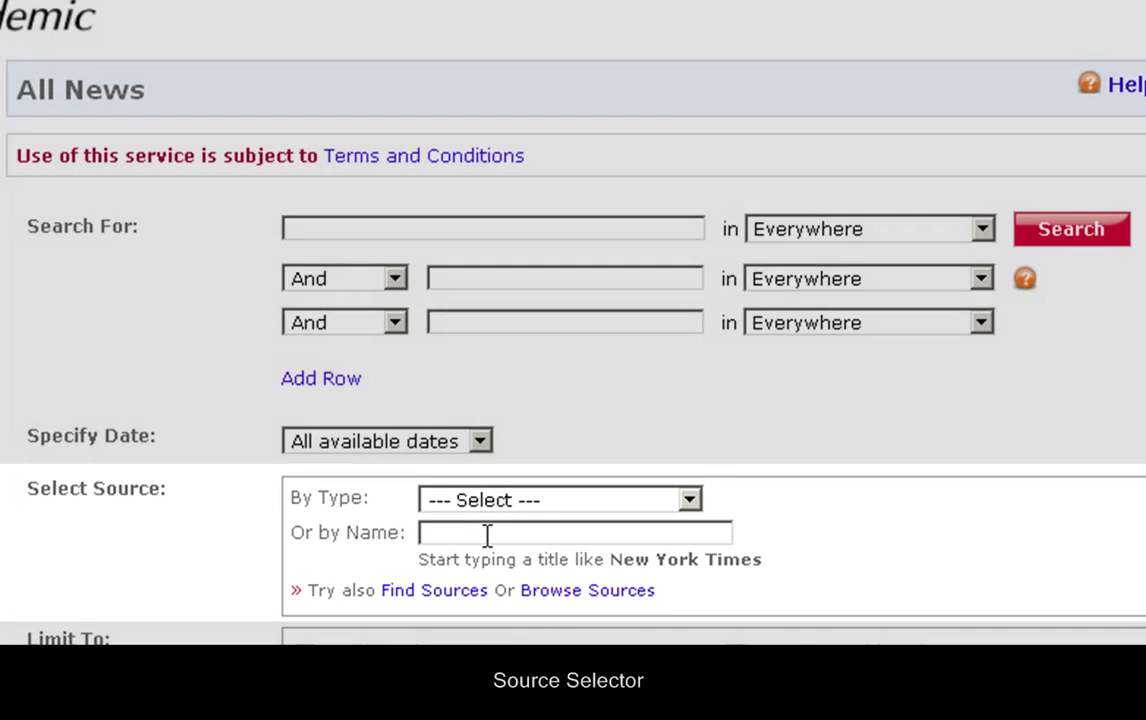
Choose "Economist, The" by name as the source for the All News search.
left_click(487, 535)
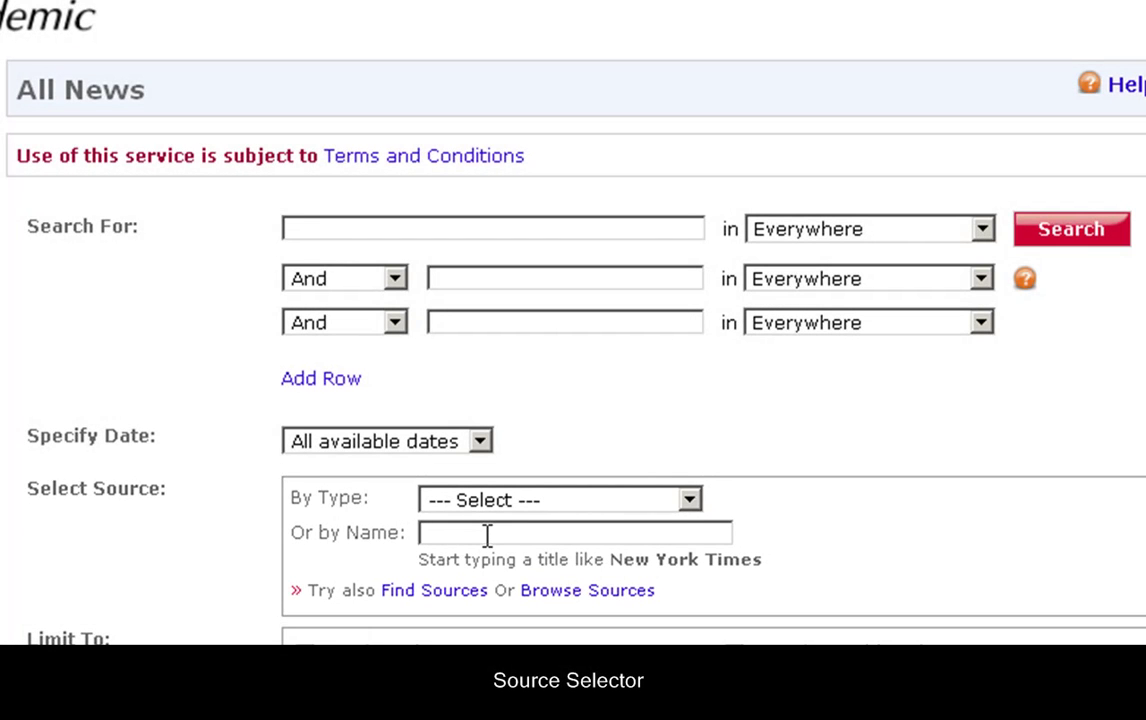
type("economis")
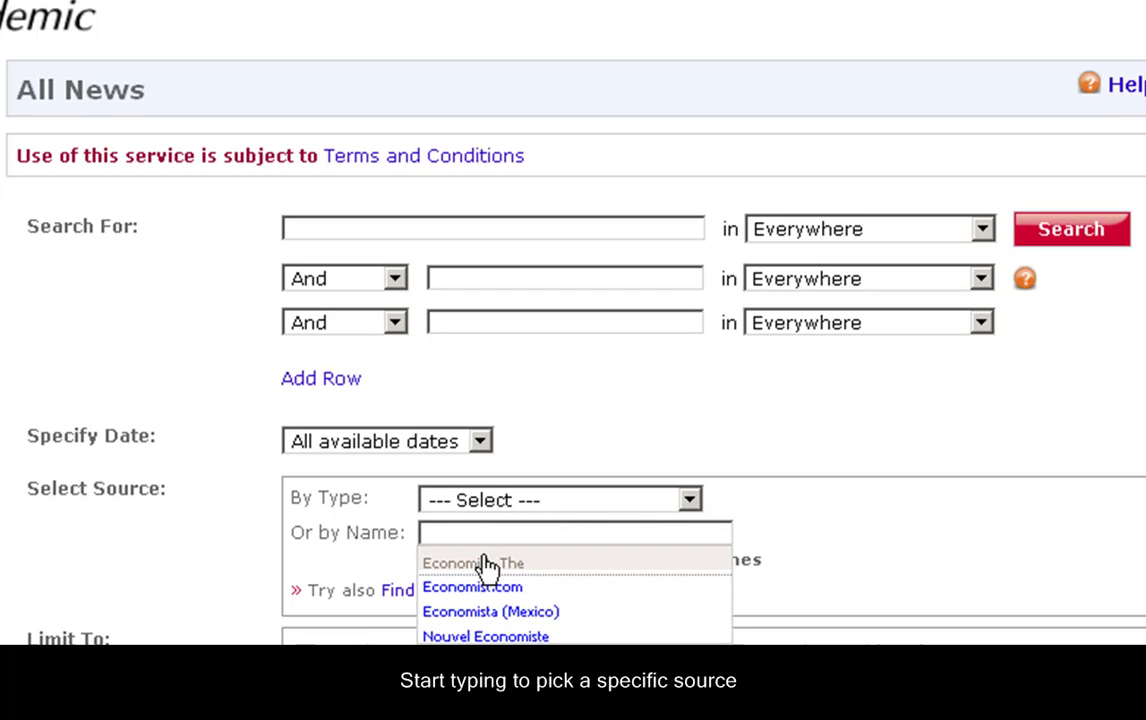
left_click(486, 563)
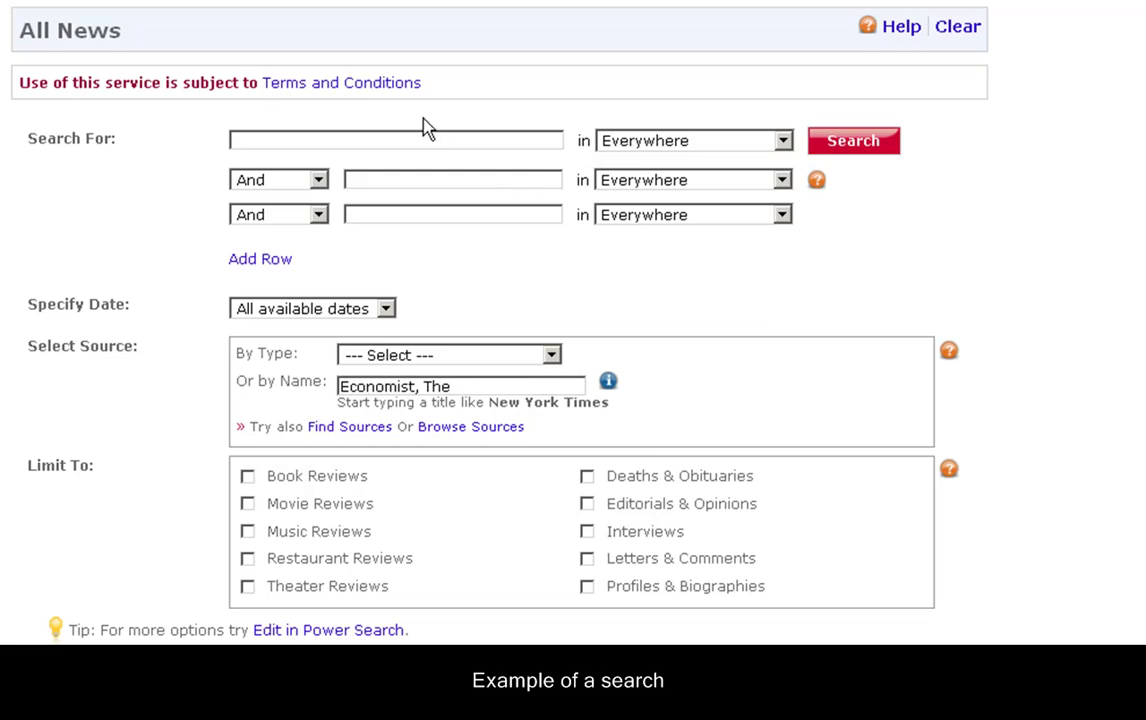
Run the news search for "canada" with the date limited to the previous month.
left_click(291, 138)
type("canada")
left_click(386, 310)
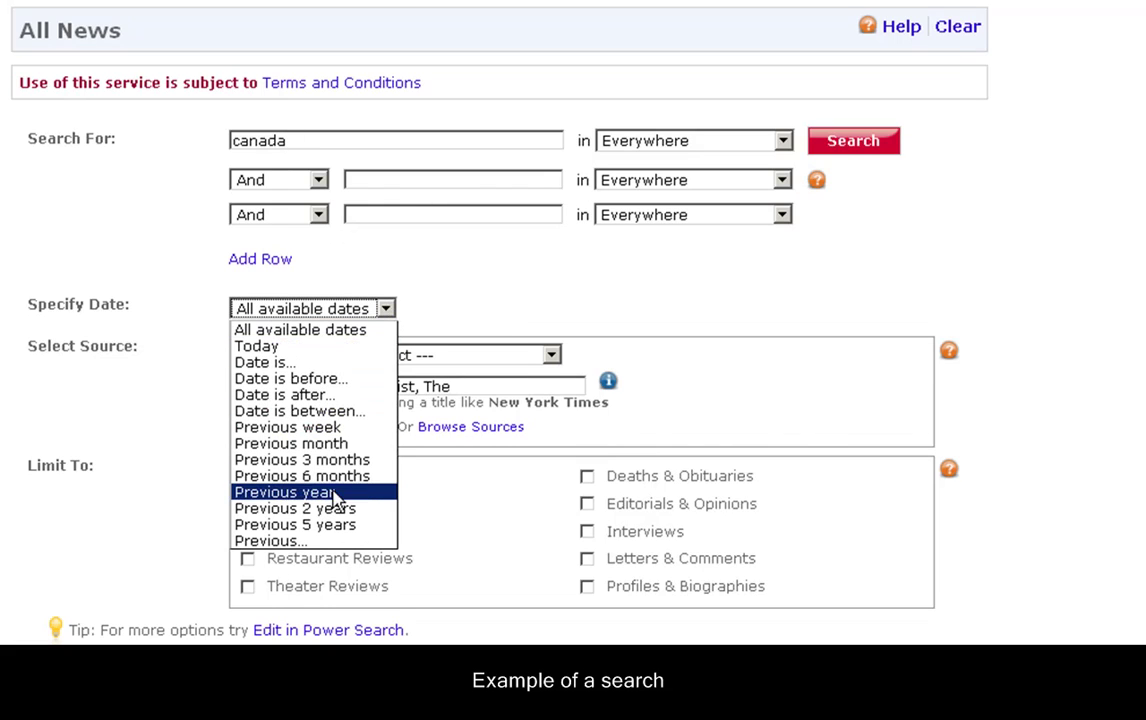
left_click(309, 446)
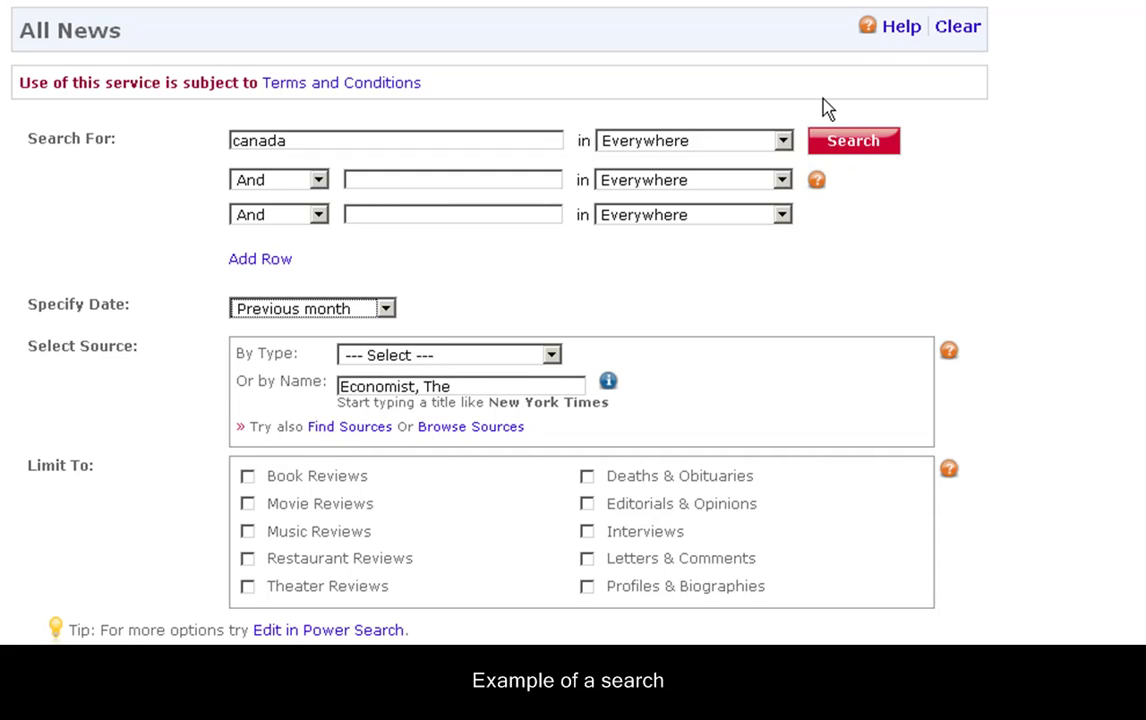
left_click(843, 138)
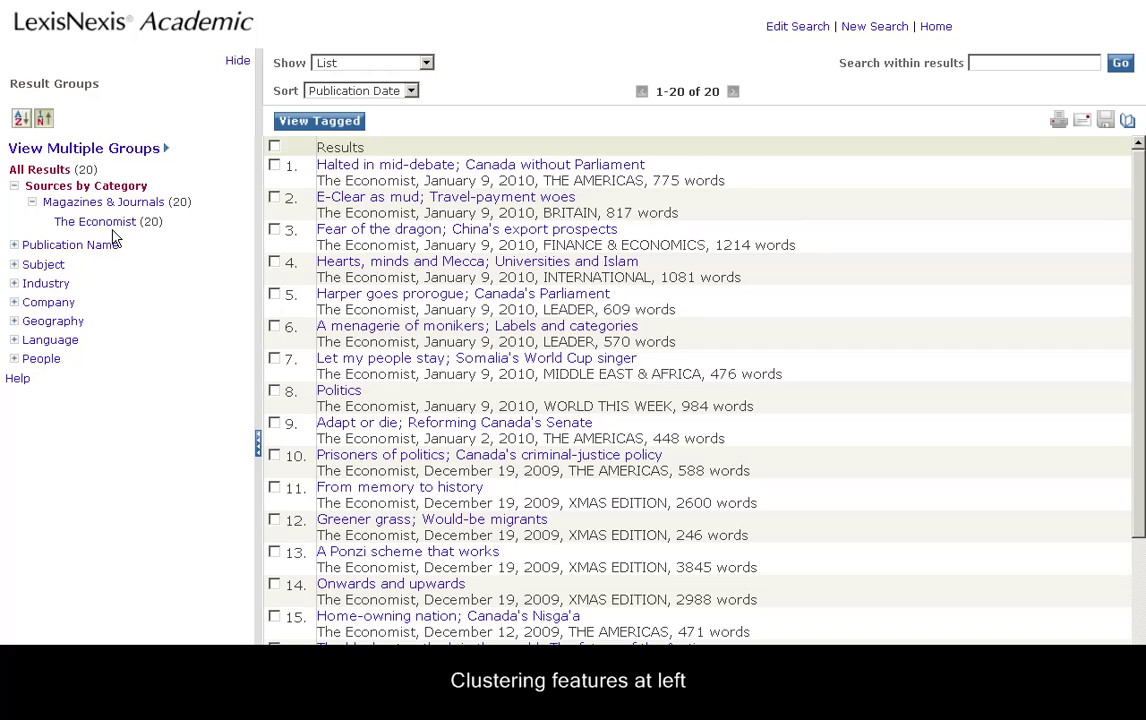
View the article "Hearts, minds and Mecca; Universities and Islam" in full, and return to the results in List view.
left_click(442, 264)
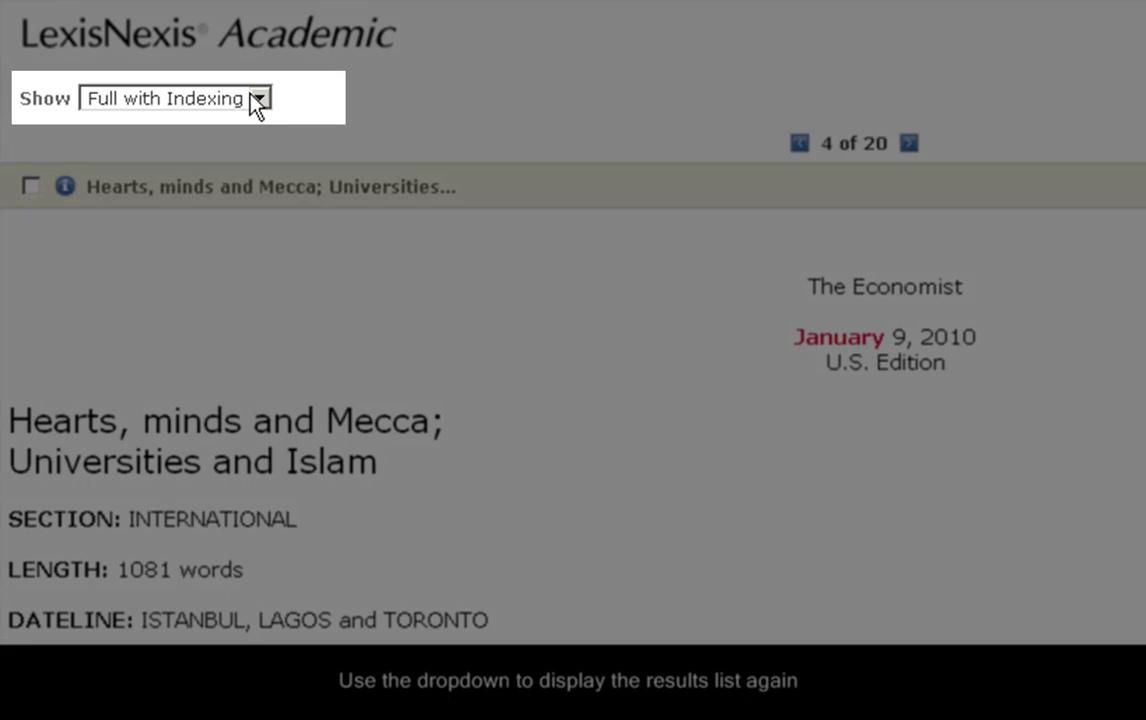
left_click(252, 98)
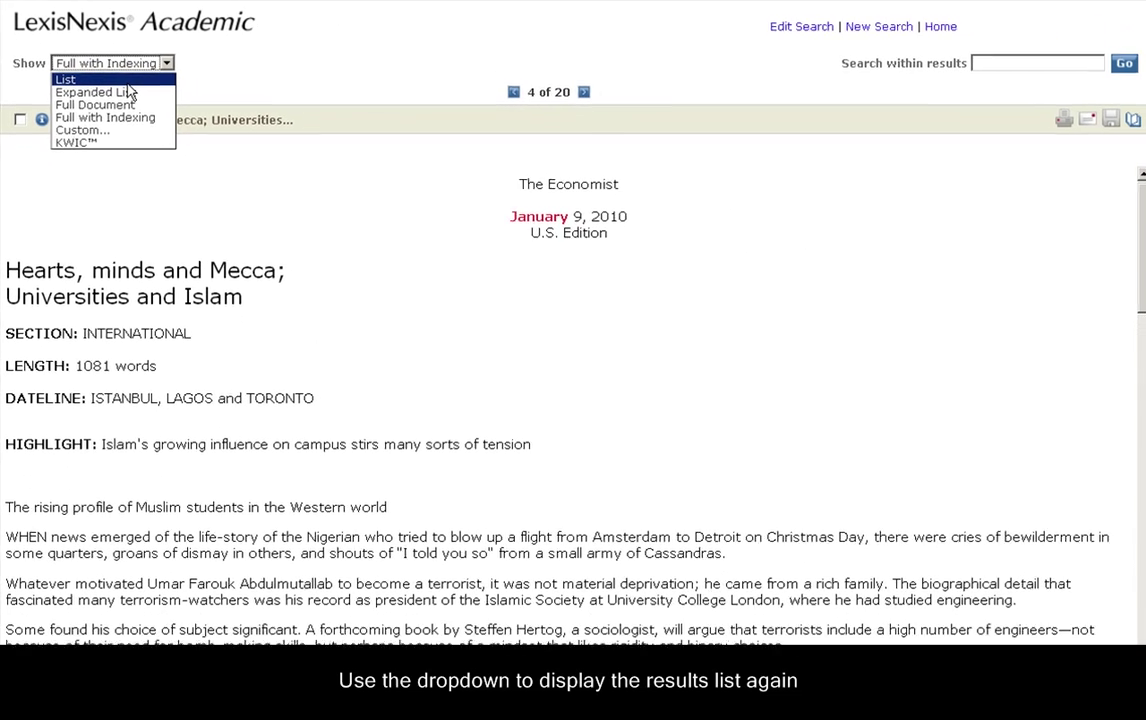
left_click(127, 84)
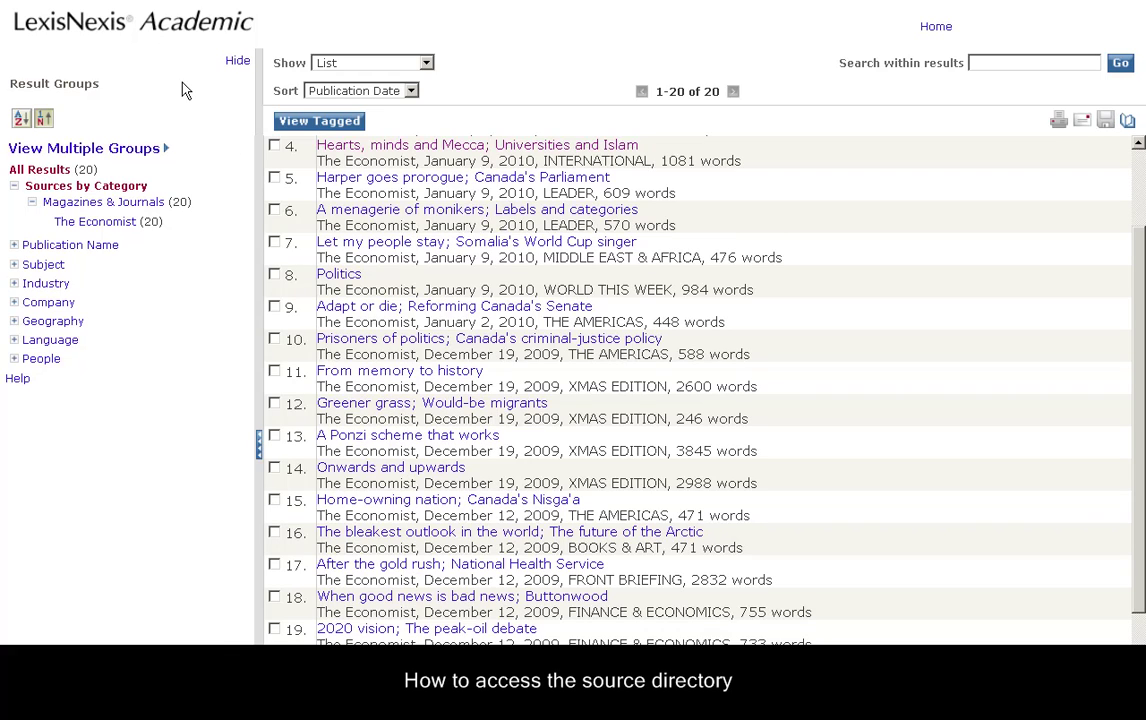
Return to the home page and open the Browse Sources directory.
left_click(137, 22)
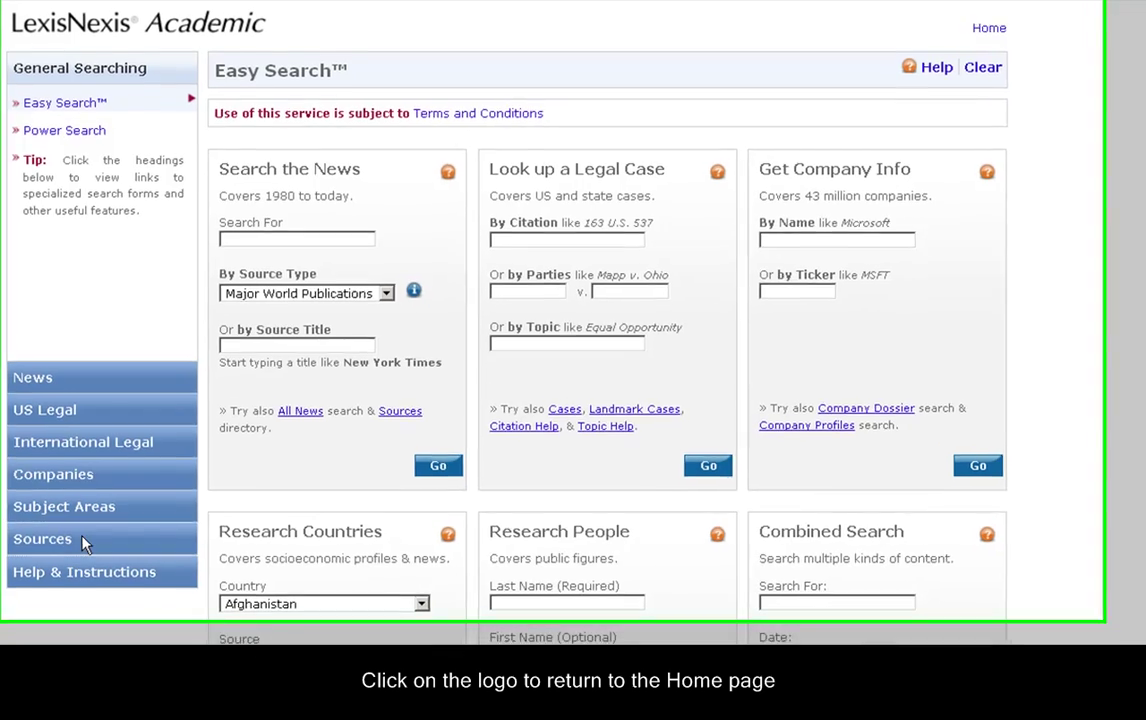
left_click(84, 509)
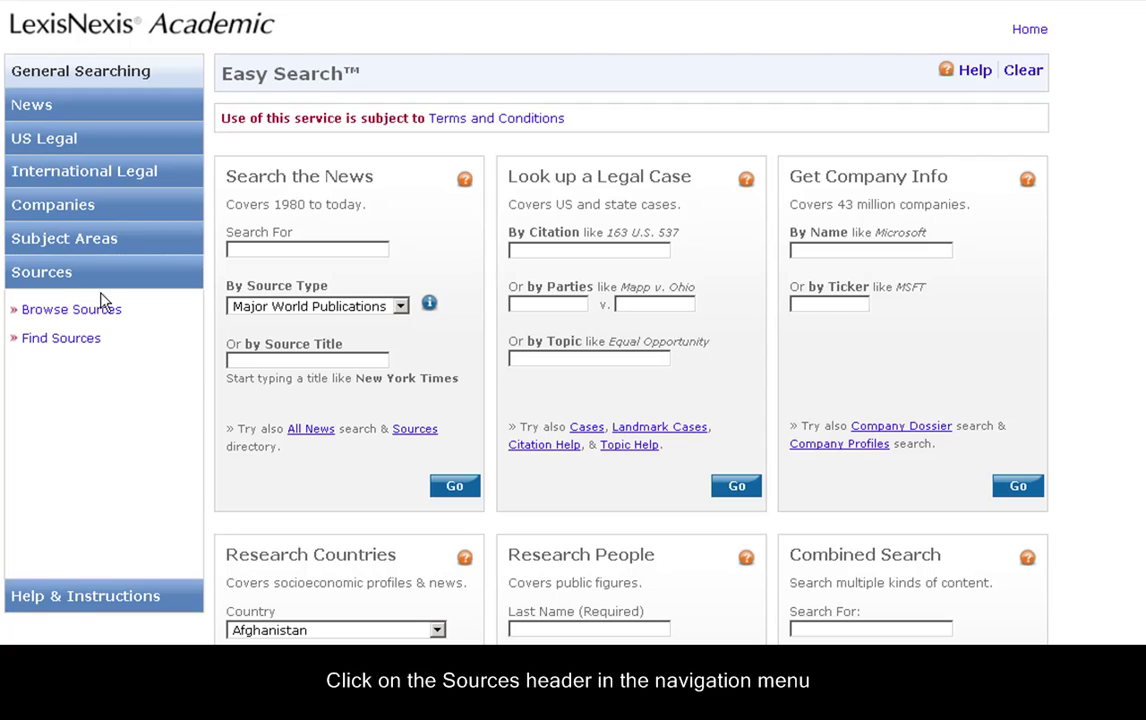
left_click(58, 312)
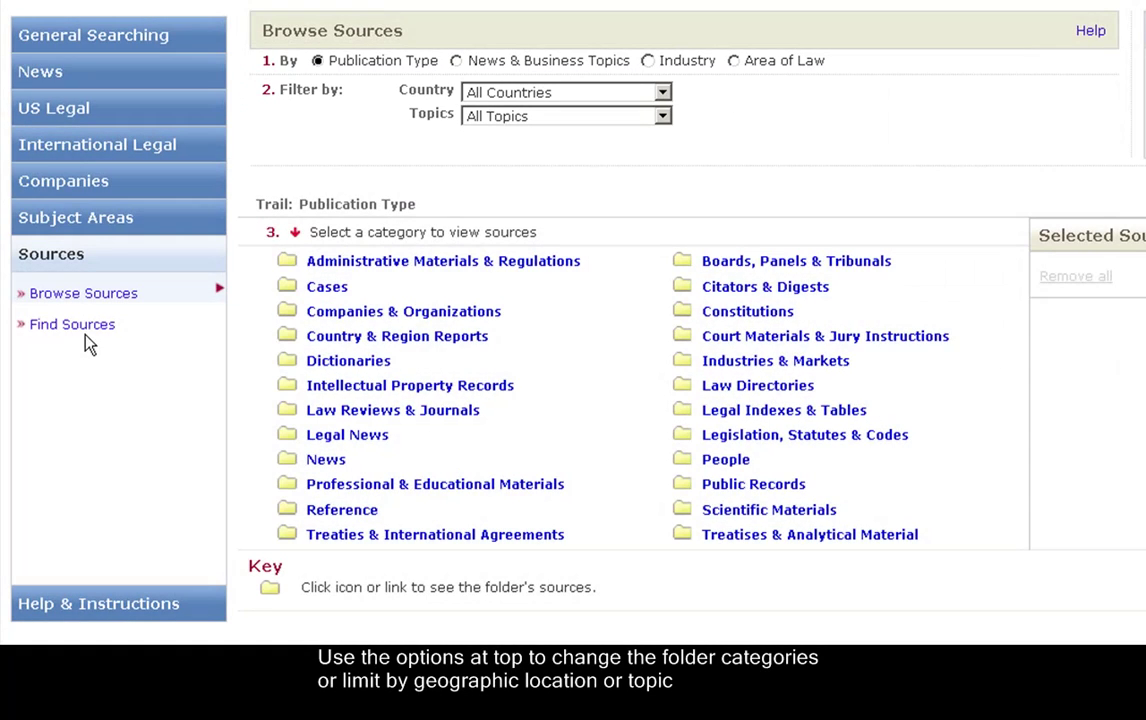
Find sources matching the keyword "supreme court" across all publication types and topics.
left_click(95, 325)
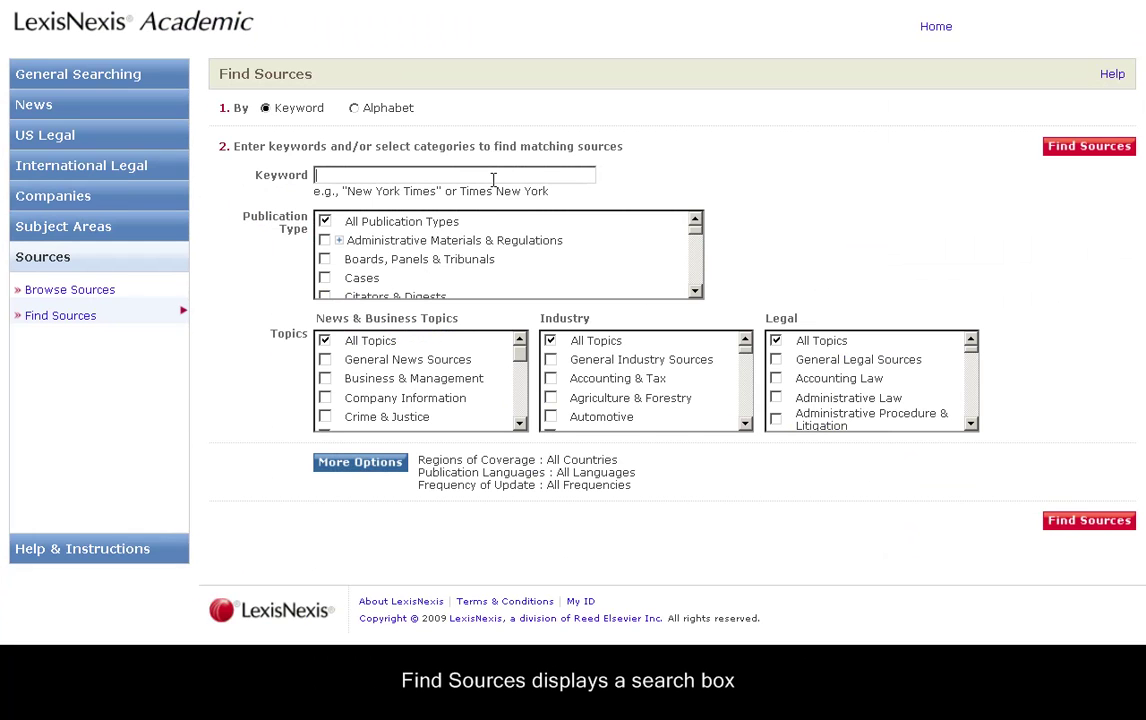
type("supreme court")
left_click(1068, 163)
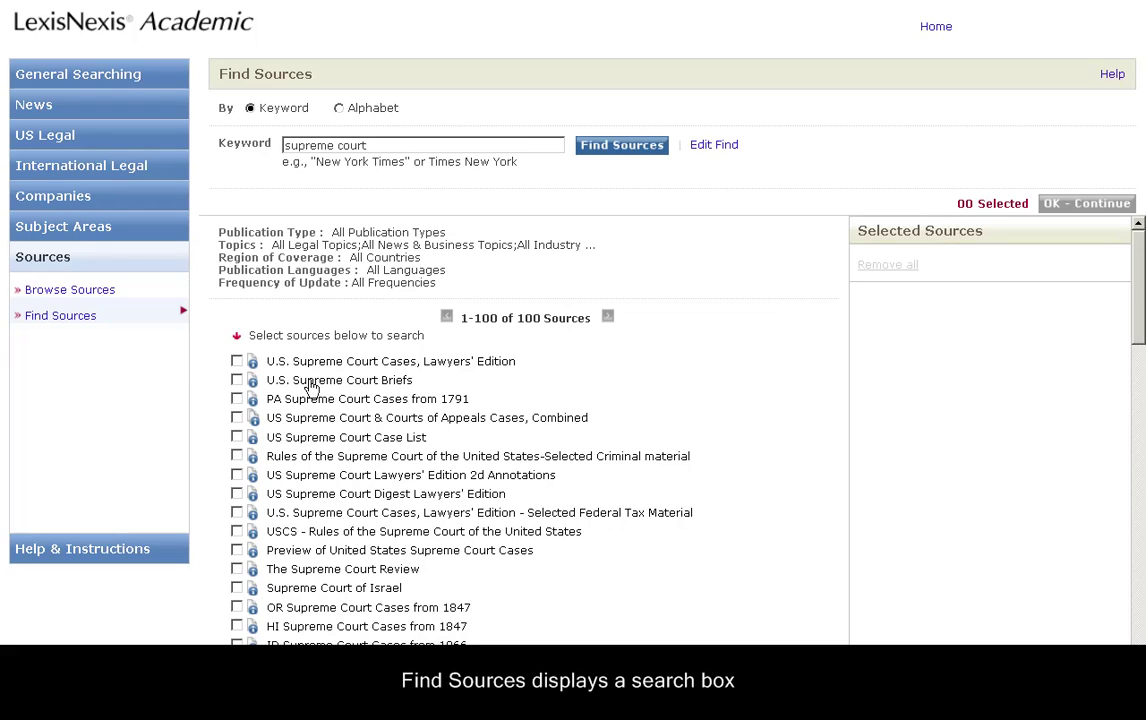
Select U.S. Supreme Court Briefs as the source, continue to the Power Search form, and activate its search terms field.
left_click(237, 380)
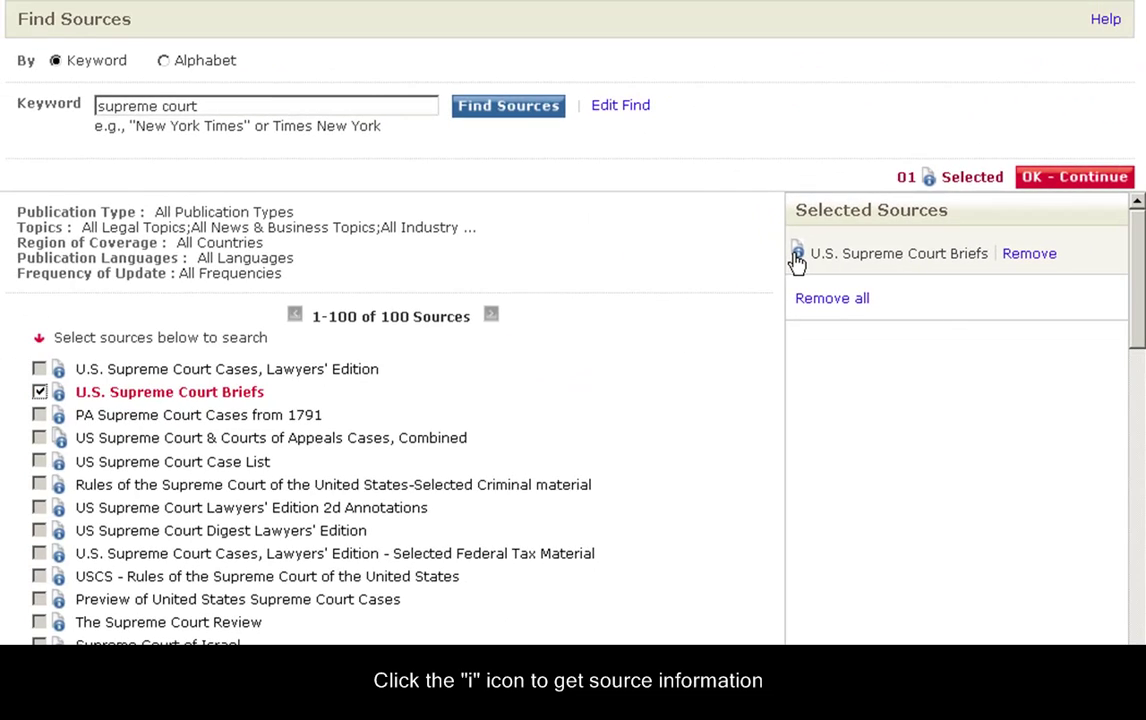
left_click(1045, 184)
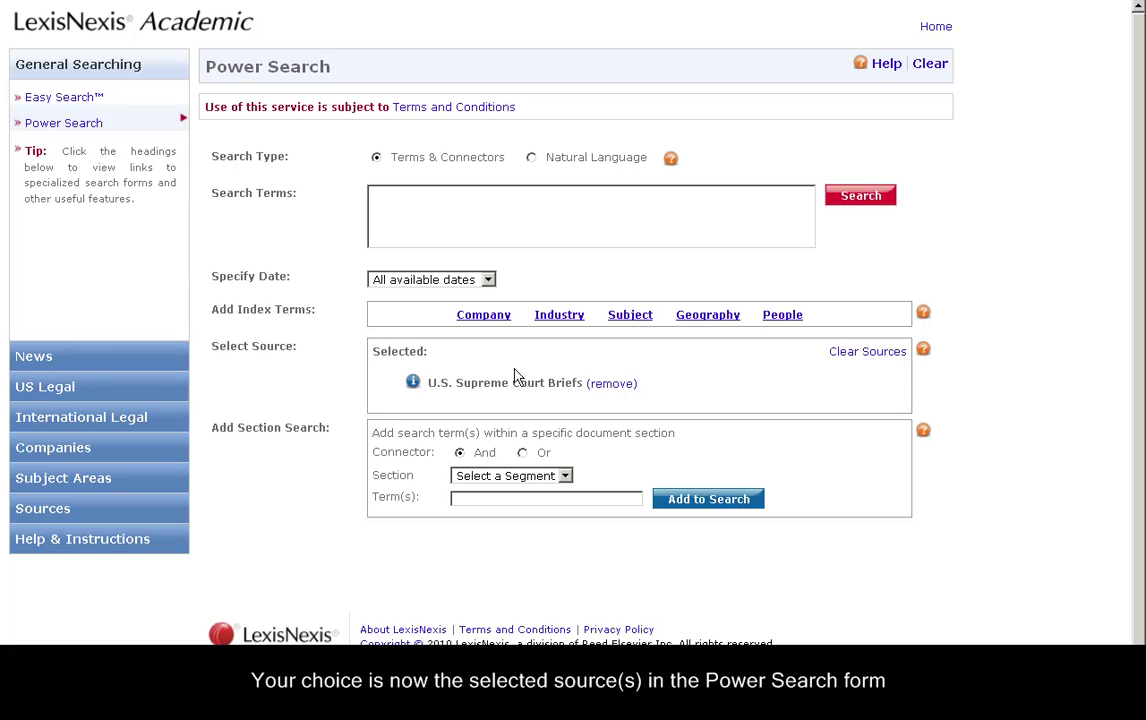
left_click(519, 216)
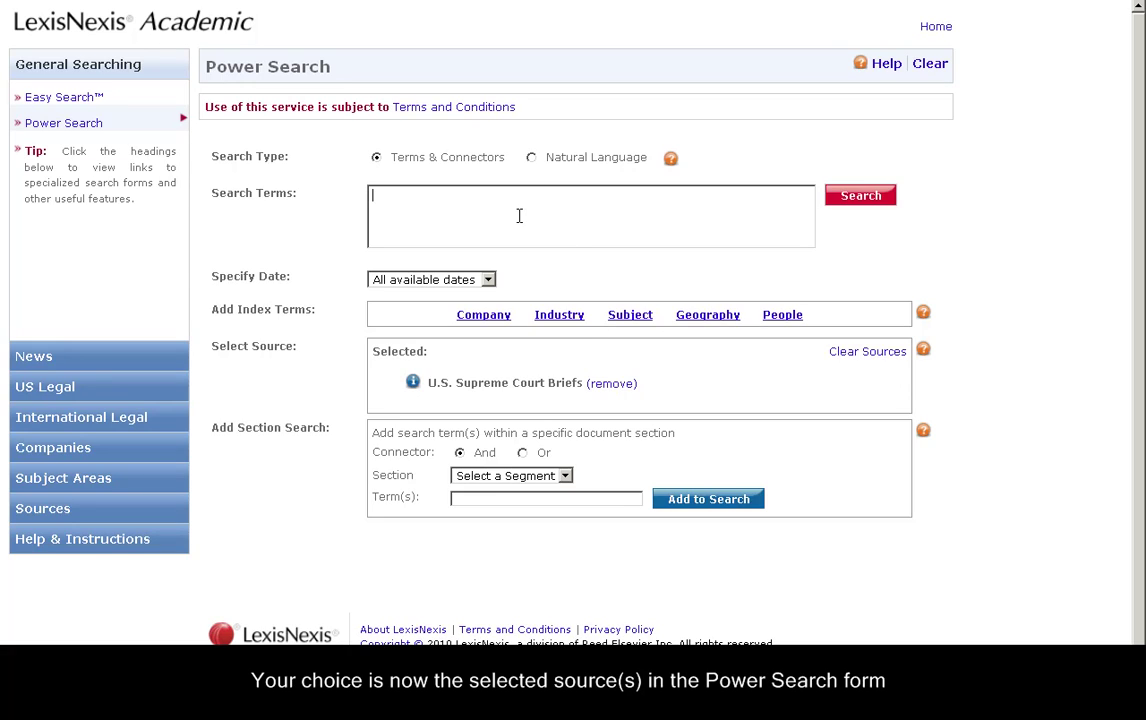